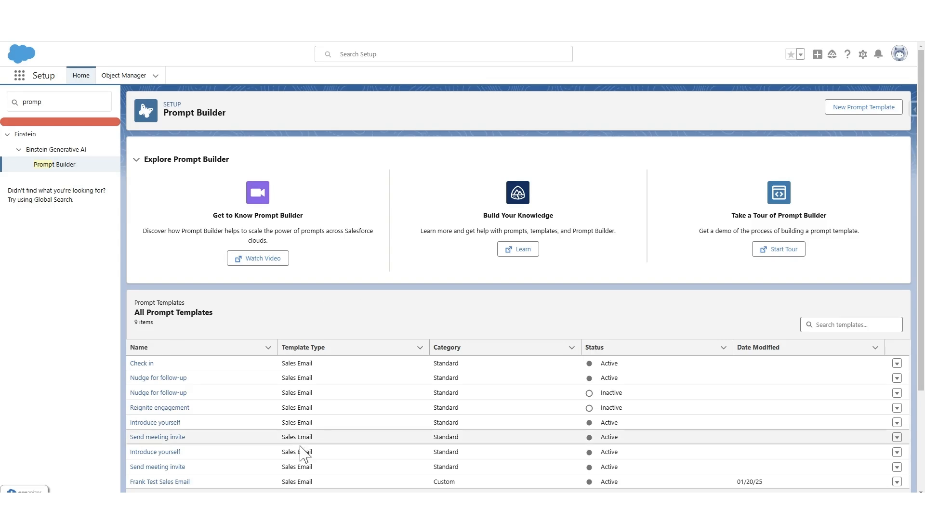
Step: Open the custom Sales Email prompt template and browse the Opportunity fields available as insertable resources
left_click(187, 483)
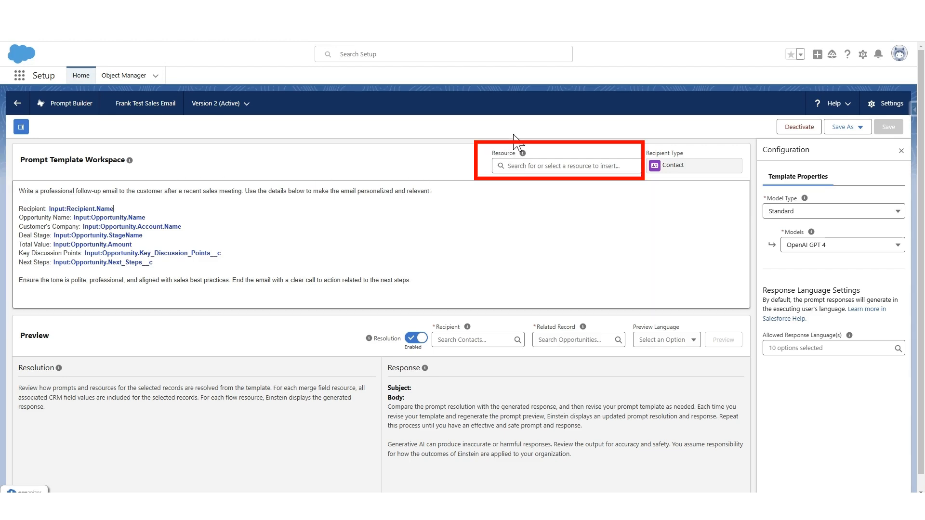
left_click(541, 165)
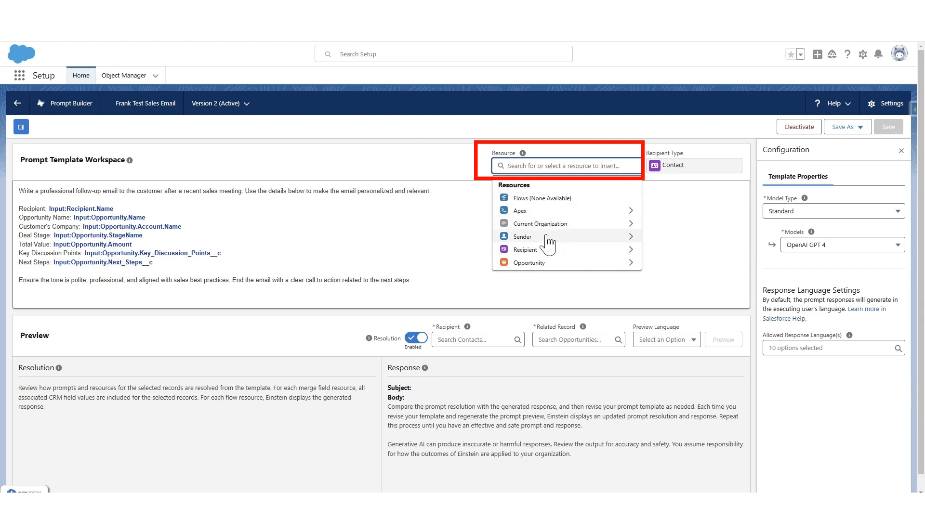
left_click(568, 264)
left_click(568, 265)
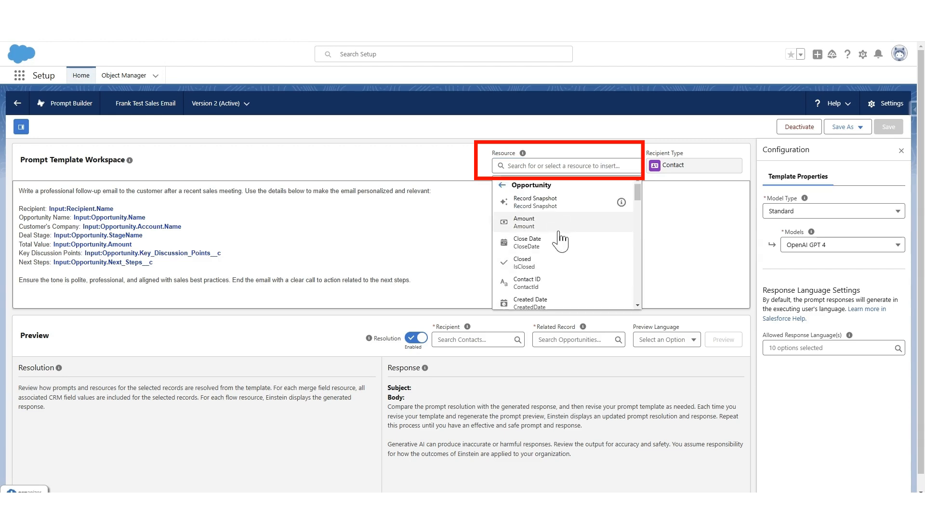
scroll(564, 241, "down", 5)
left_click(190, 215)
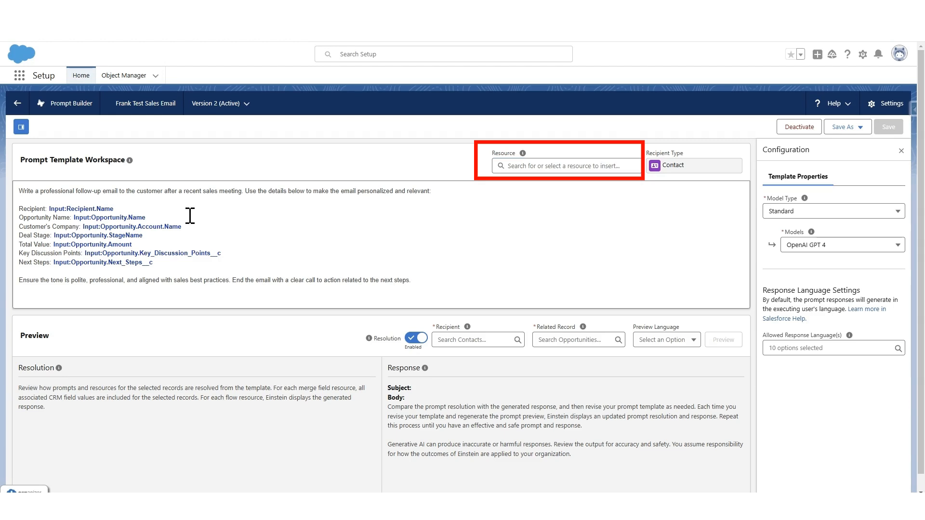
Step: Remove the merge field from the Opportunity Name line, trying the plain-text placeholder "[Opportunity Name" and clearing it again
left_click_drag(151, 218, 74, 221)
key("BackSpace")
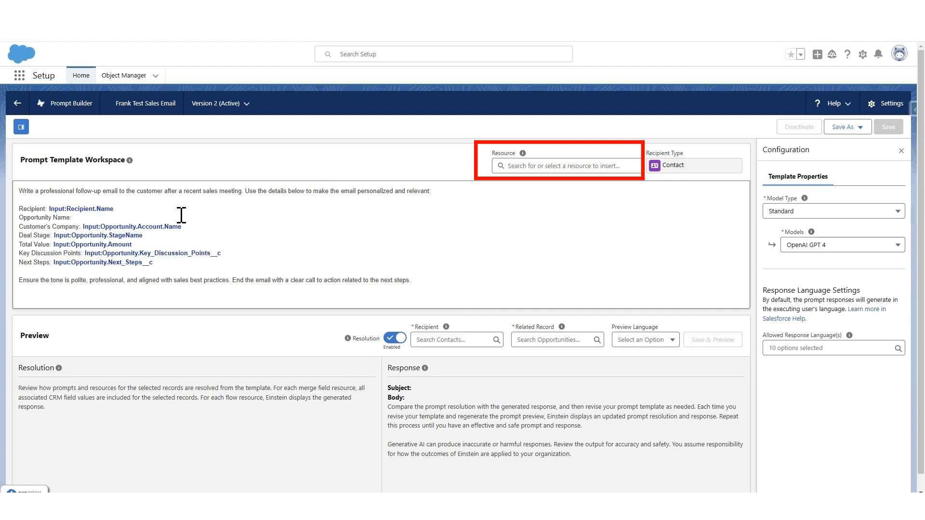
type("[Opportunity Name")
left_click_drag(127, 217, 74, 221)
key("BackSpace")
Step: Find the Opportunity resource field Name by searching for "name" and insert it on the Opportunity Name line
left_click(571, 166)
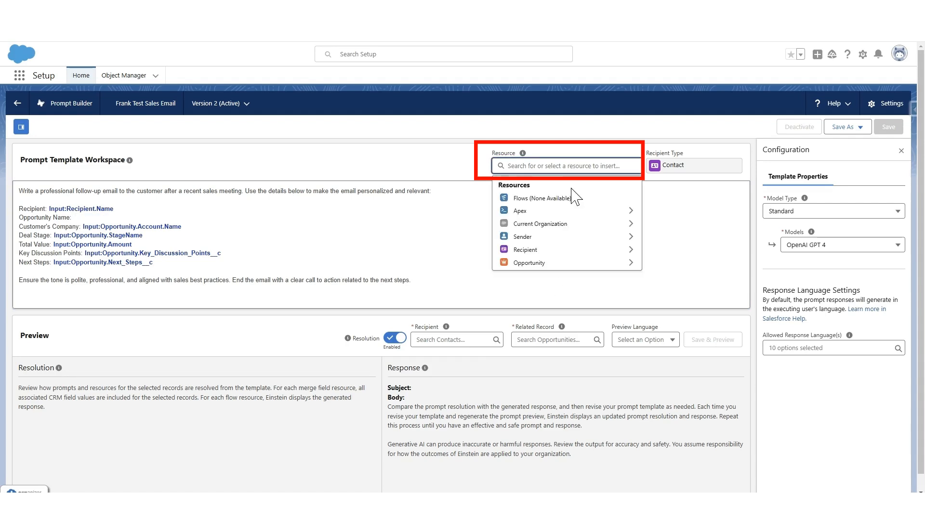
left_click(569, 263)
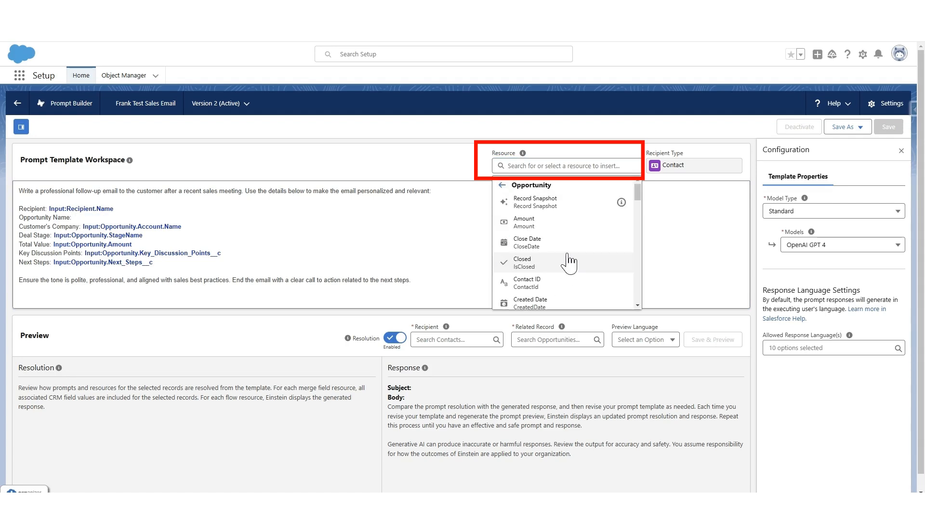
left_click(534, 164)
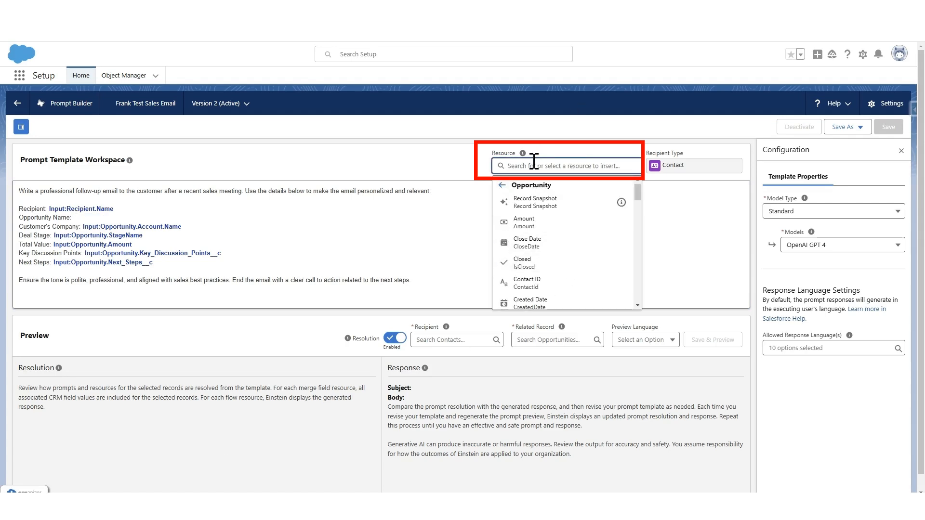
type("name")
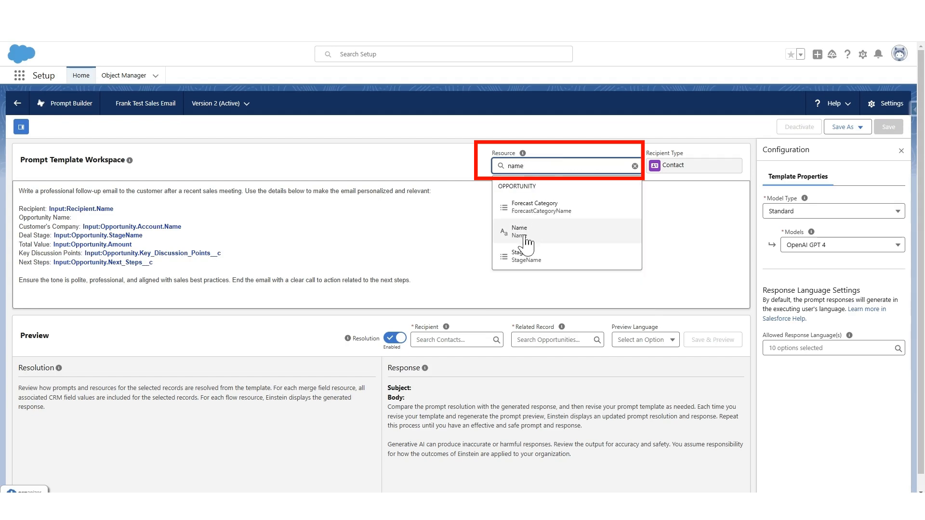
left_click(525, 236)
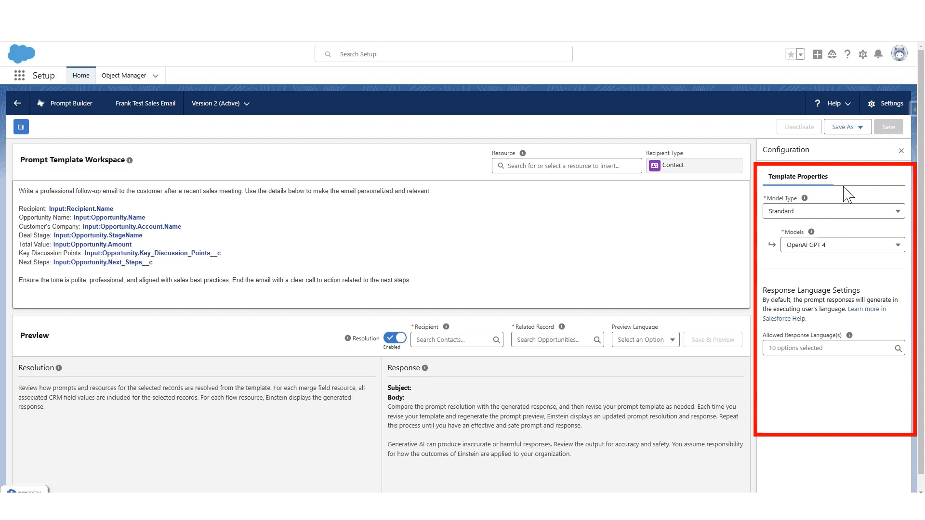
Step: Choose the Standard model type and the OpenAI GPT 4 model in the template properties
left_click(822, 218)
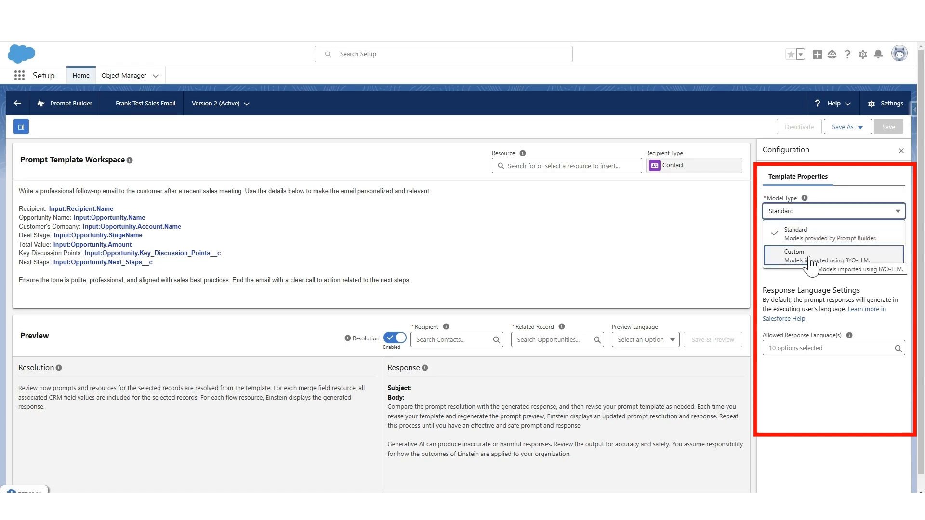
left_click(841, 240)
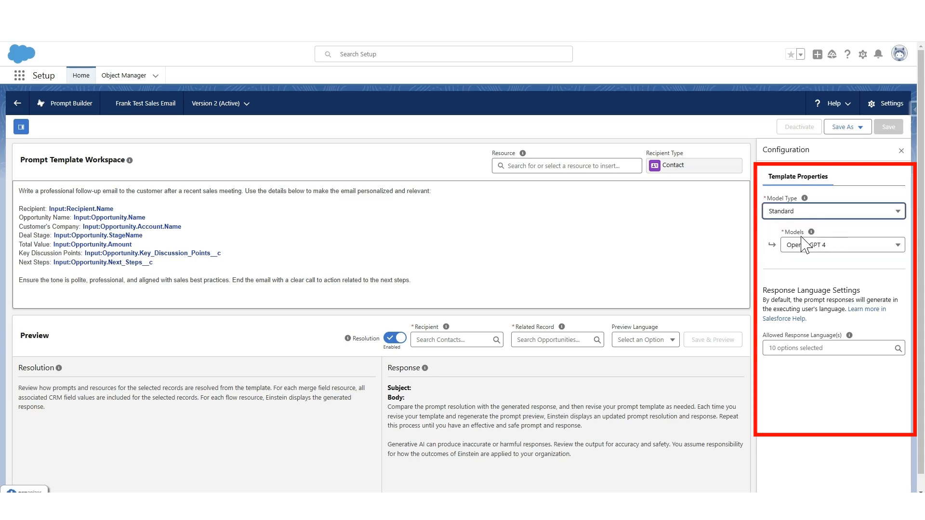
left_click(811, 255)
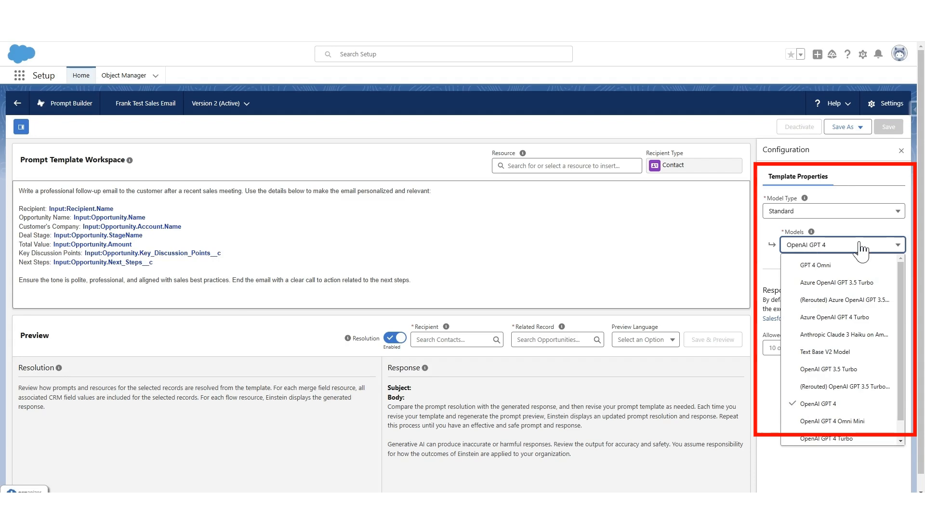
left_click(827, 406)
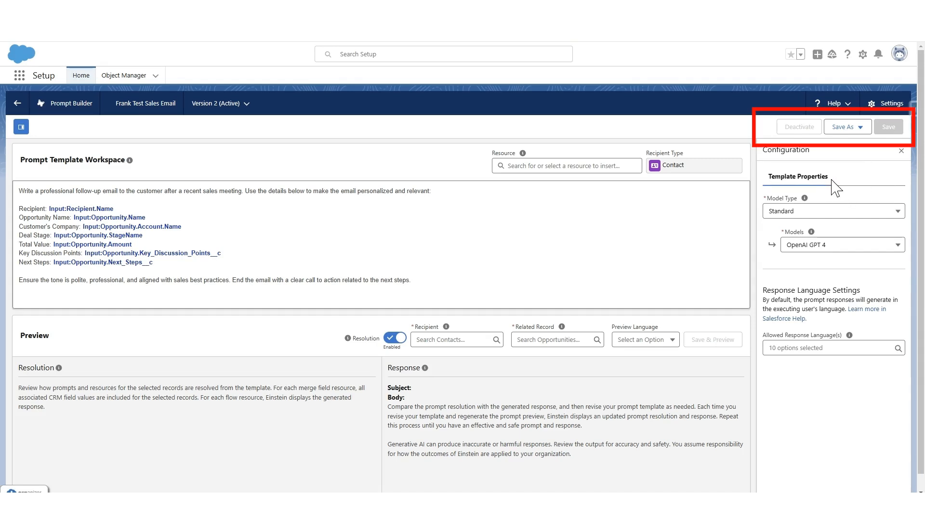
Step: Review the list of the prompt template's saved versions
left_click(202, 112)
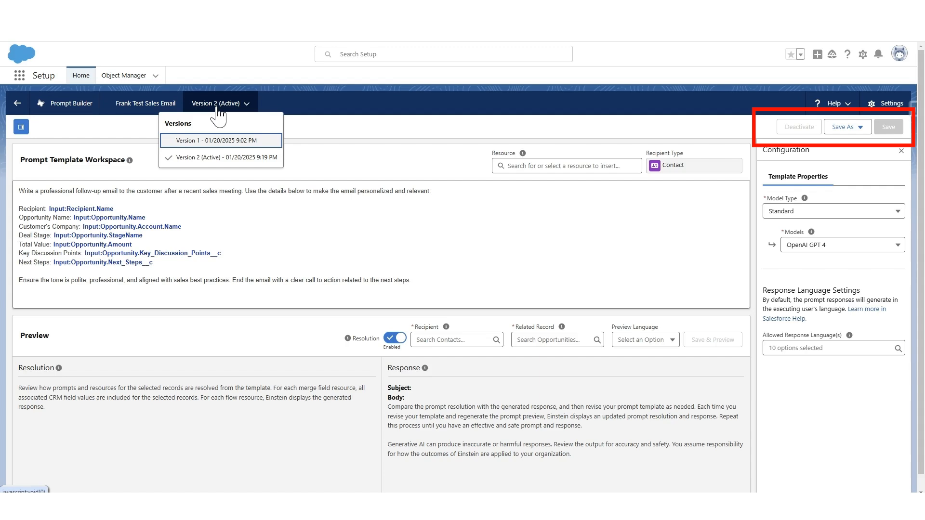
left_click(484, 127)
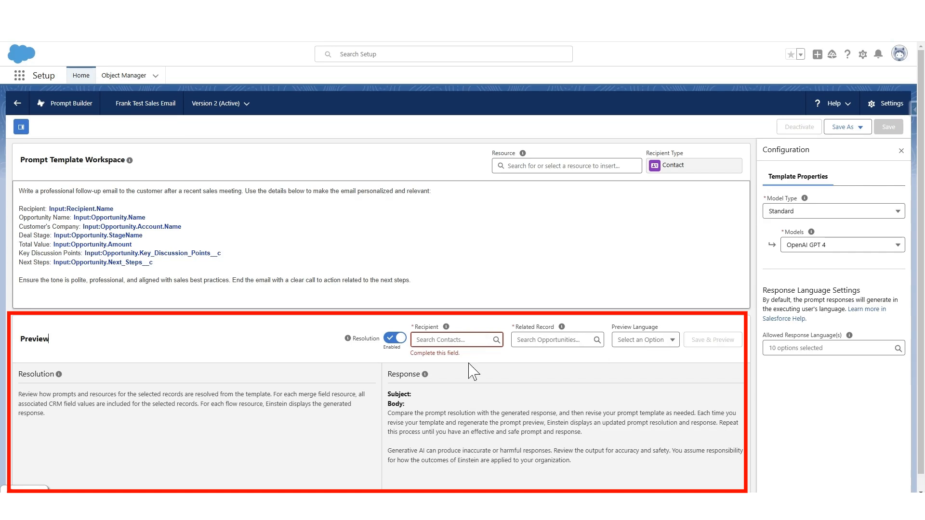
Step: Save the template as a new version and generate its English preview for a contact recipient and the Upgrade for Bank of Frank opportunity
left_click(466, 339)
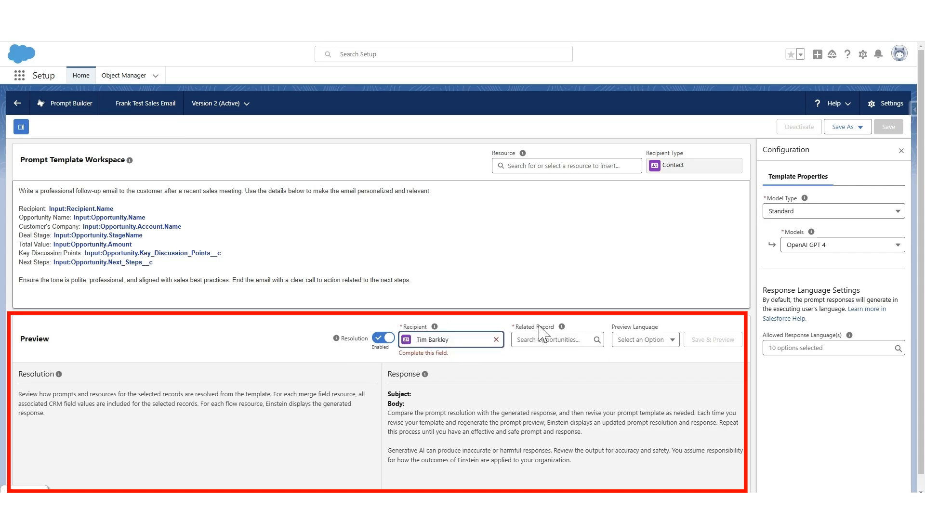
left_click(540, 342)
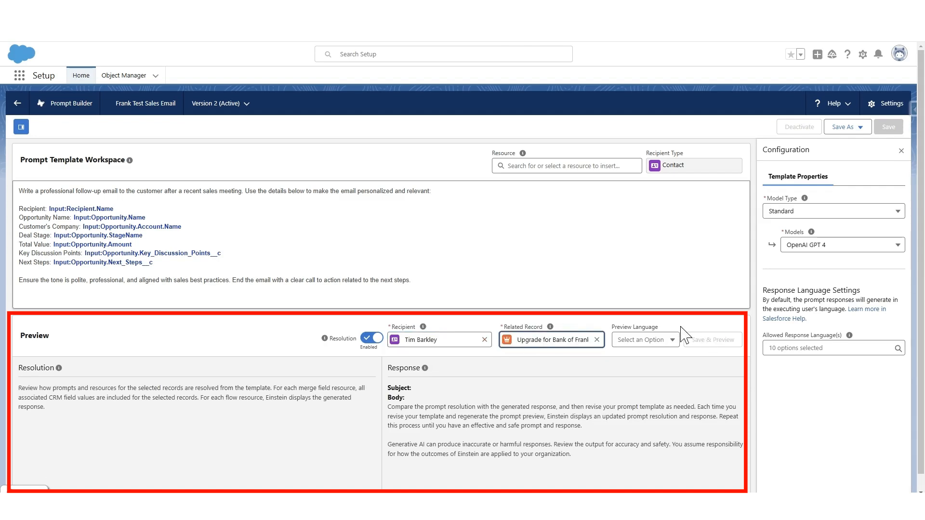
left_click(644, 339)
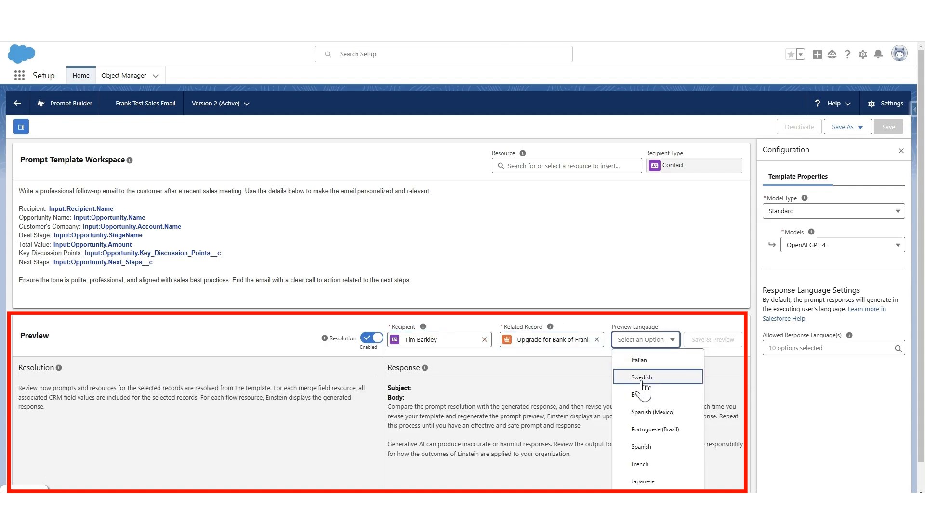
left_click(640, 400)
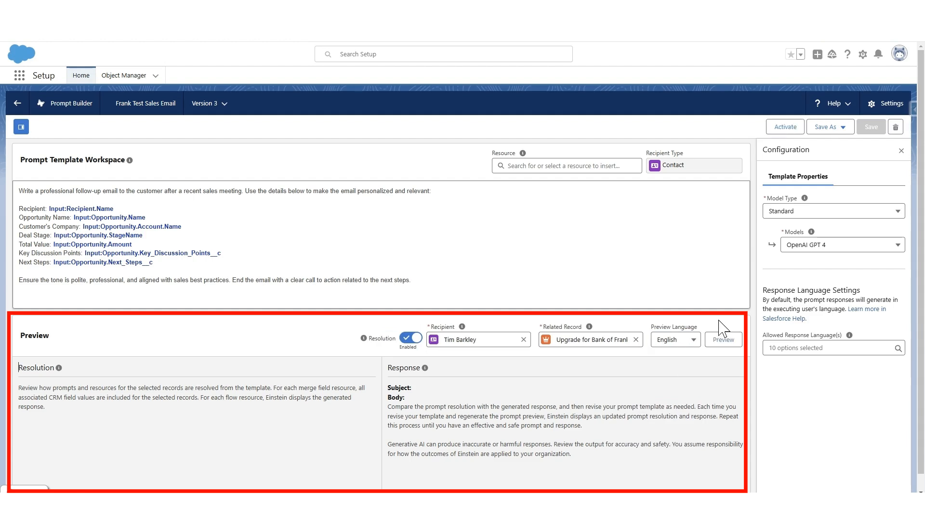
left_click(728, 343)
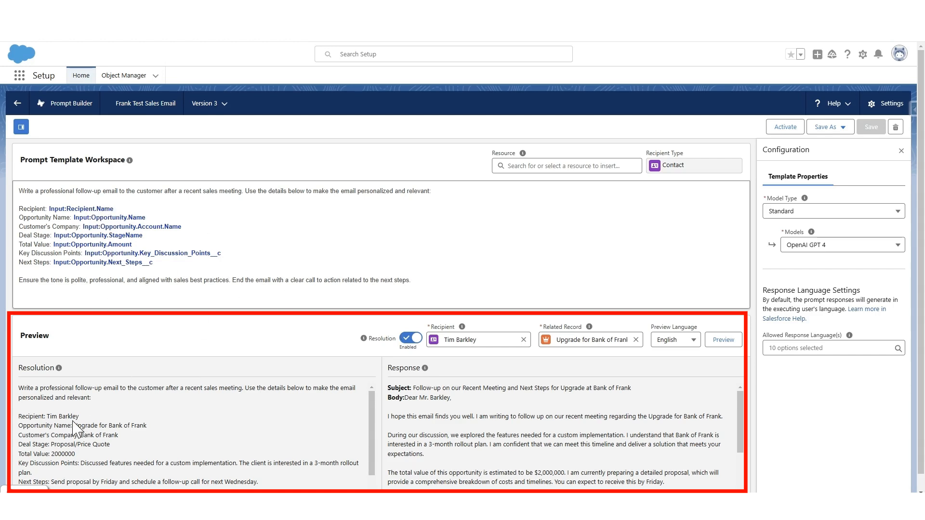
Step: Compare the resolved prompt's opportunity details with the generated email response, including the rollout plan and total value
scroll(68, 427, "down", 1)
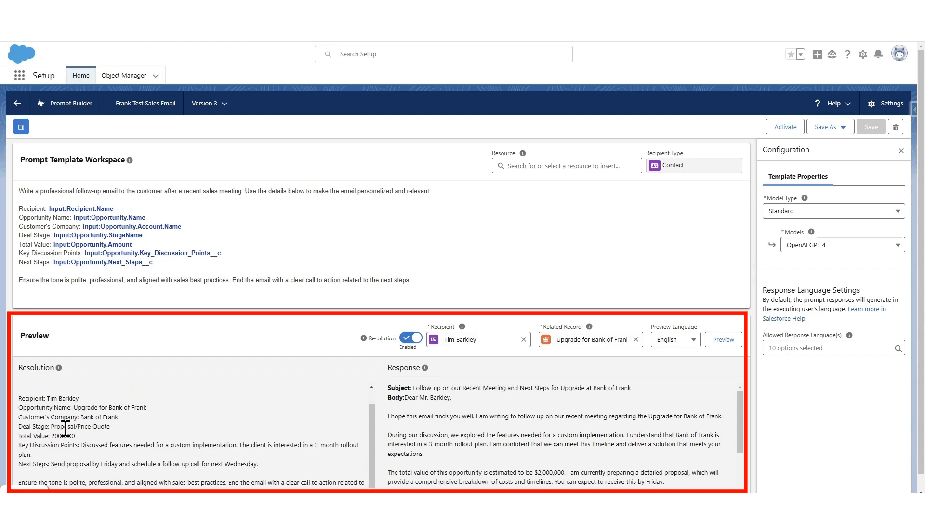
scroll(66, 428, "up", 1)
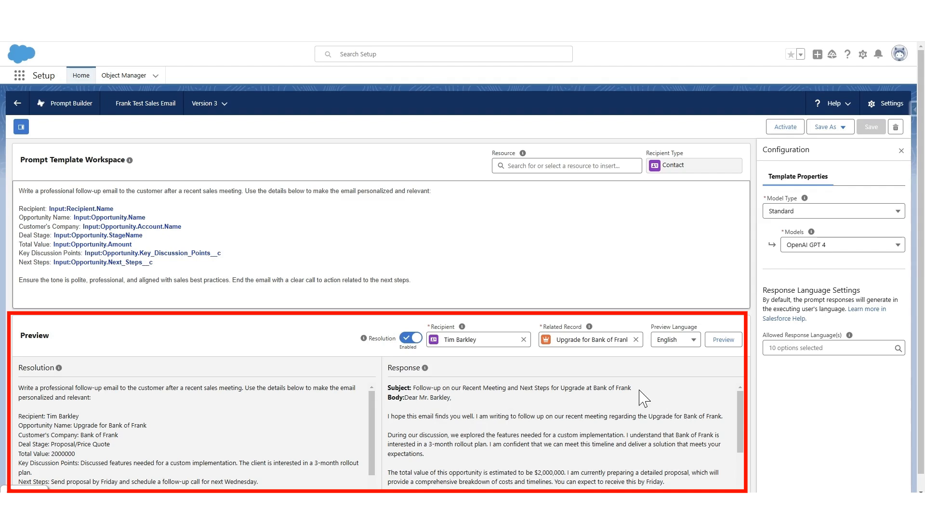
left_click_drag(388, 444, 477, 446)
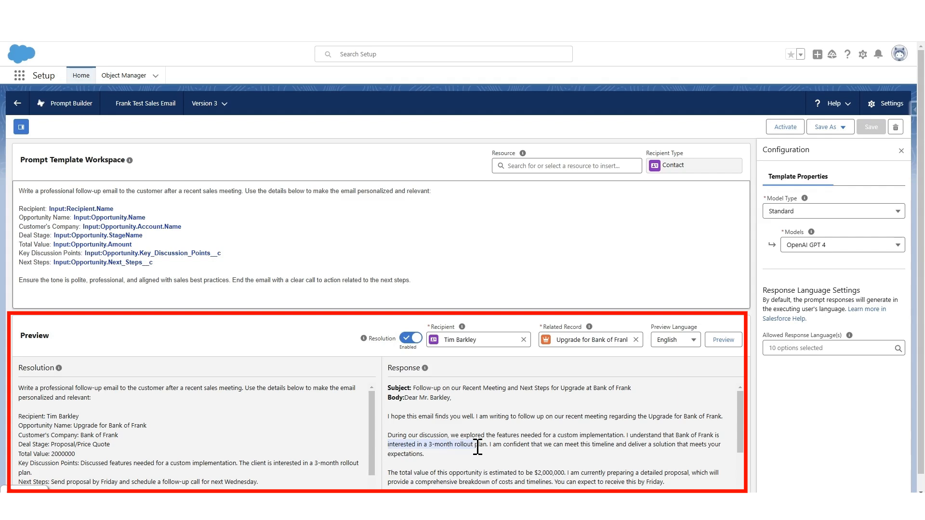
scroll(485, 446, "down", 1)
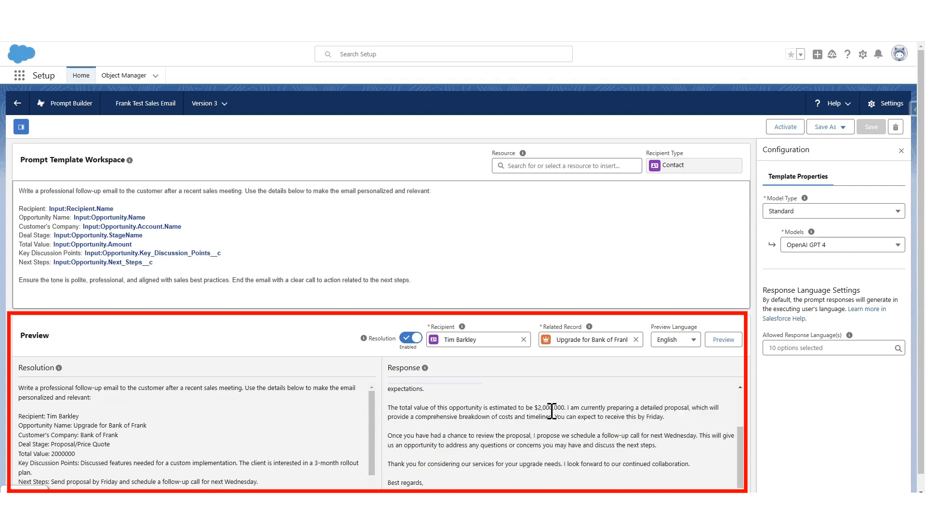
double_click(61, 455)
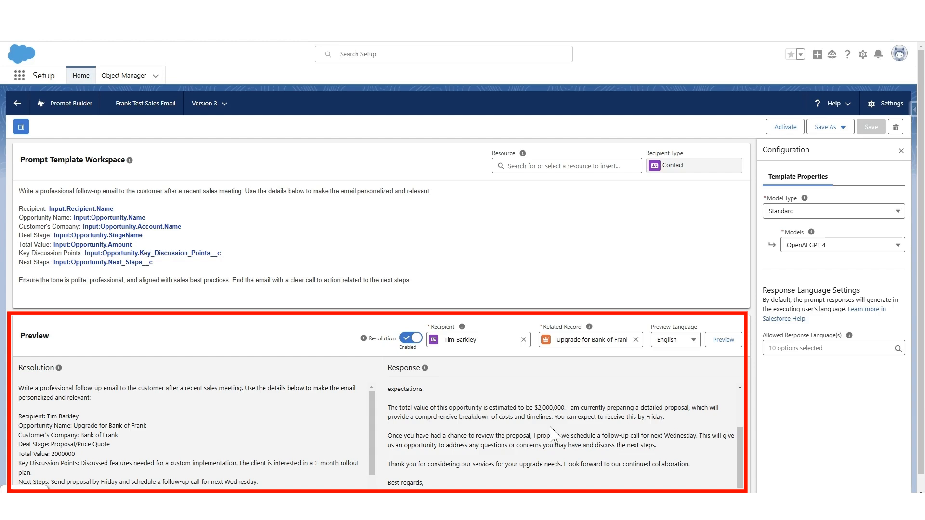